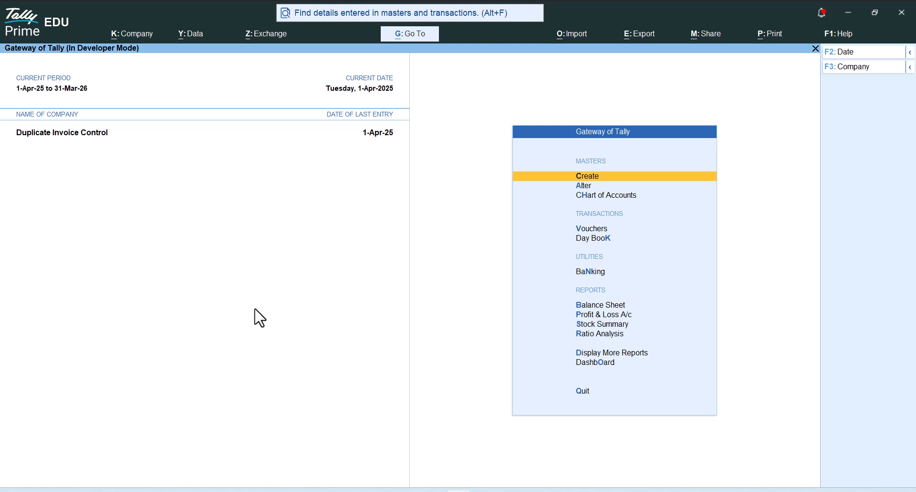
- Open the Day Book for 1-Apr-25 and select purchase voucher no. 2
key("v")
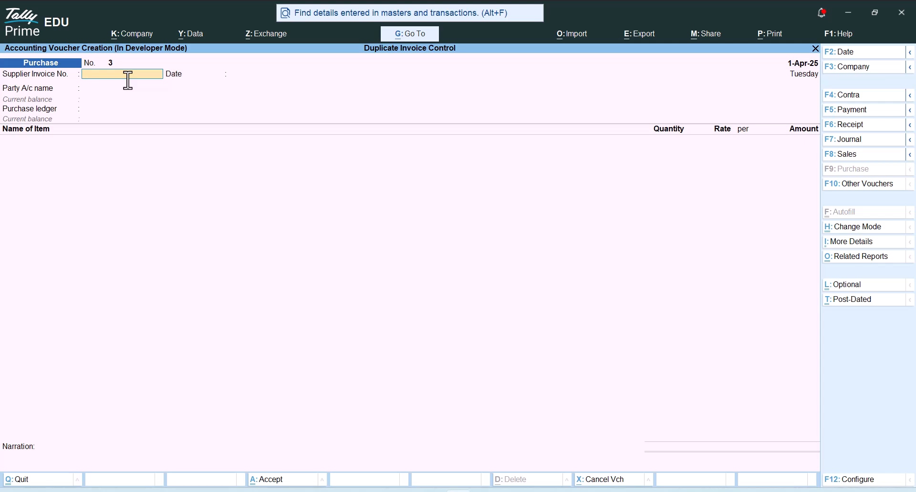
key("Escape")
key("y")
key("Return")
key("Escape")
key("y")
key("d")
key("d")
key("Down")
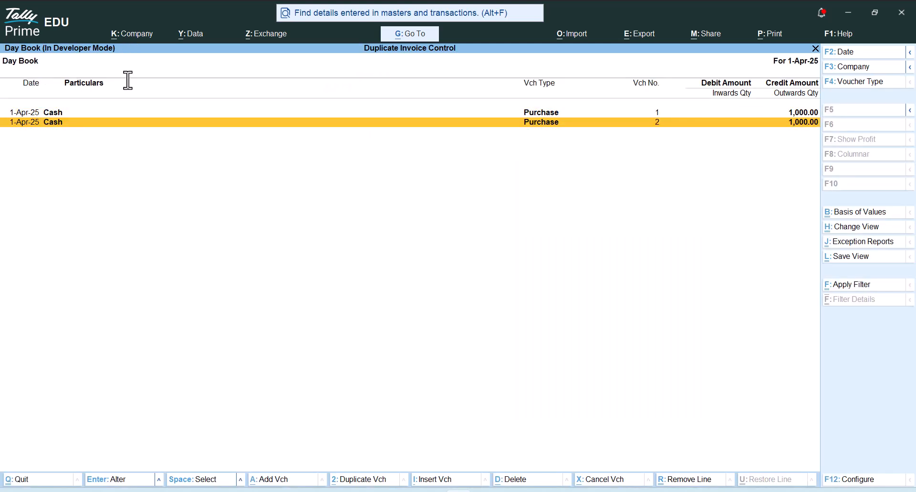
- Examine the supplier invoice number in the selected purchase voucher, leave it unaltered and return to the Gateway of Tally
key("Return")
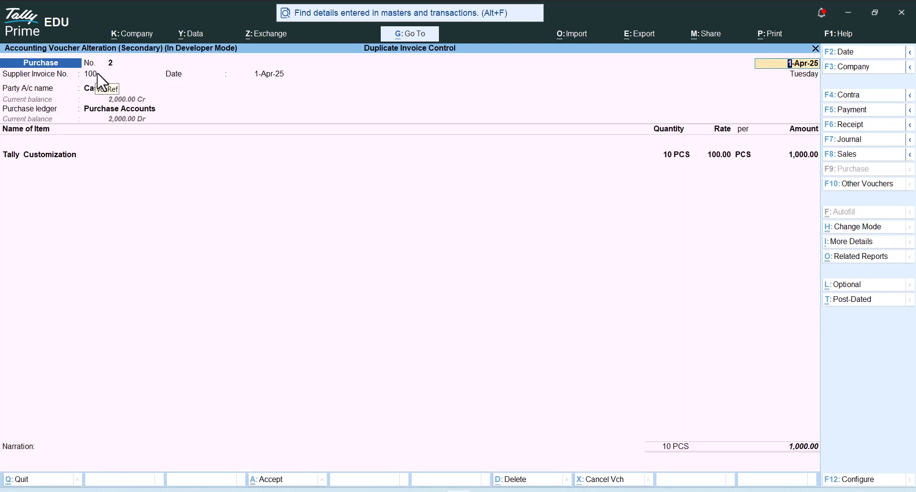
key("Escape")
key("Escape")
key("y")
key("Escape")
key("Escape")
key("Escape")
key("Escape")
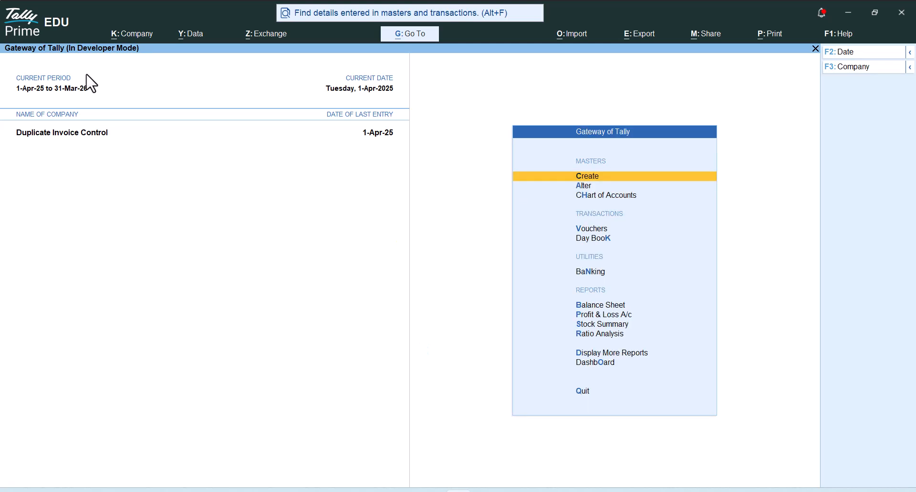
- Start a purchase voucher and try supplier invoice number 100, dated 1-Apr-25, with Cash as the party
key("v")
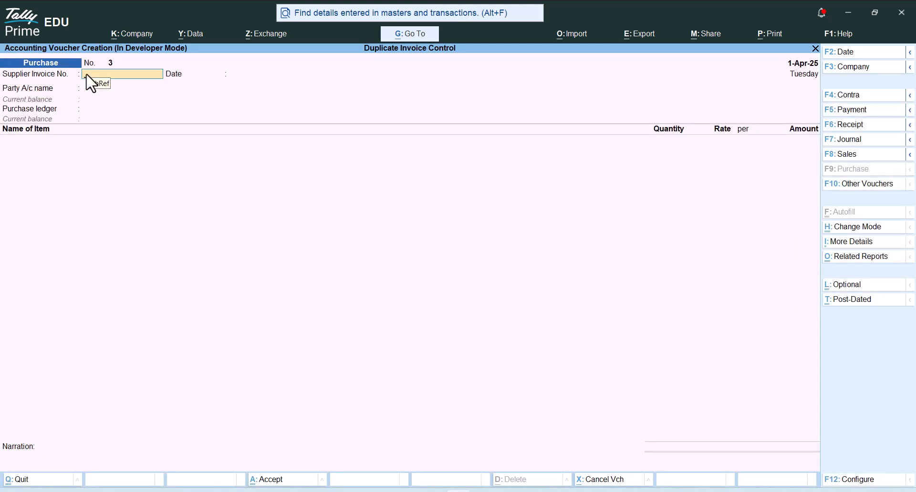
type("100")
key("Return")
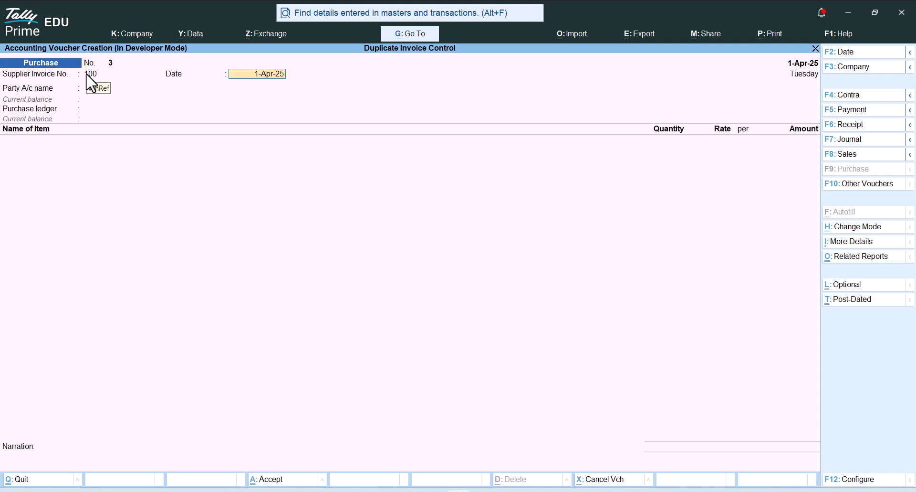
key("Return")
key("Return")
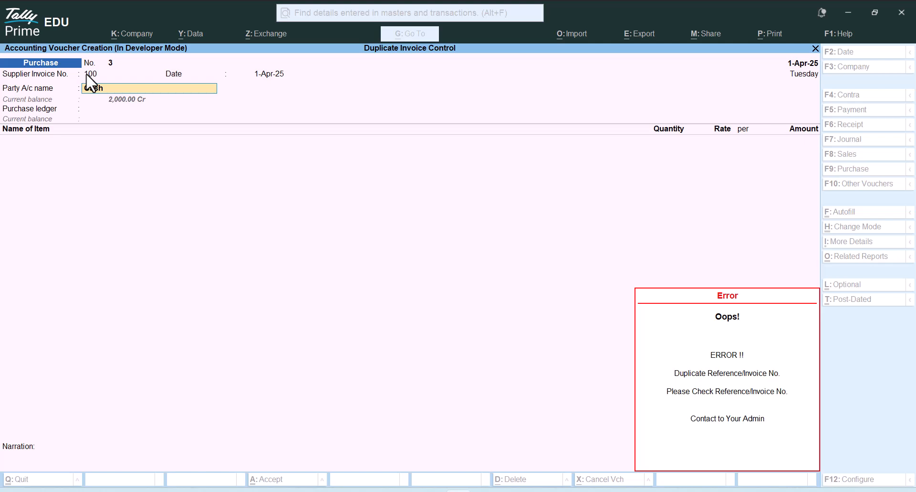
- Dismiss the error and change the supplier invoice number to 101, keeping the date 1-Apr-25
key("Escape")
key("BackSpace")
key("BackSpace")
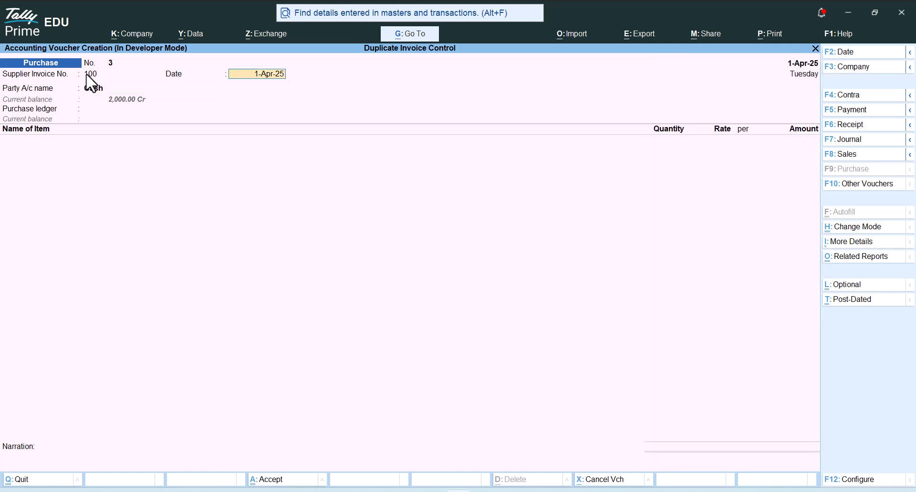
type("101")
key("Return")
key("Return")
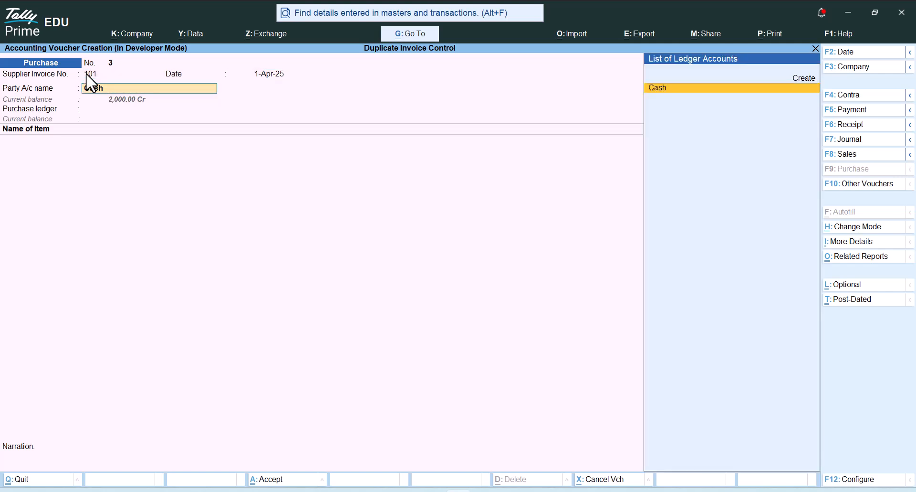
- Accept Cash as the party with its default details and set Purchase Accounts as the purchase ledger
key("Return")
key("Return")
key("Return")
key("Return")
key("Return")
key("Return")
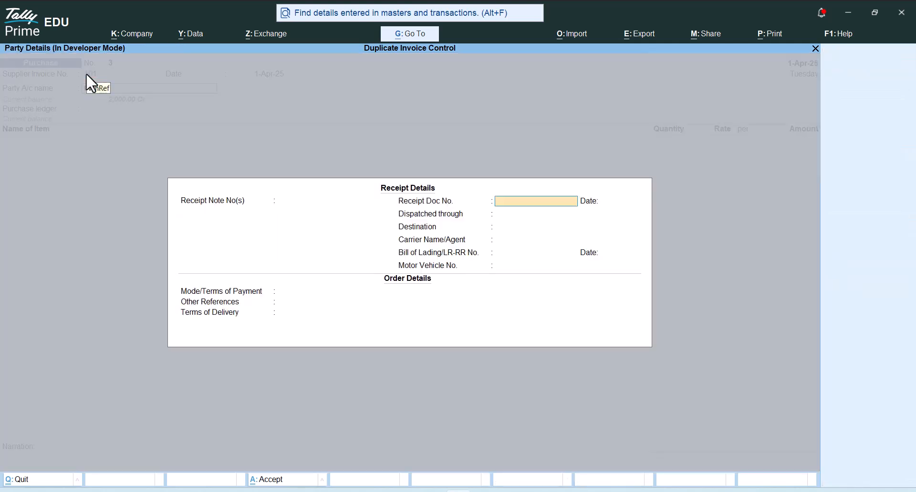
key("Escape")
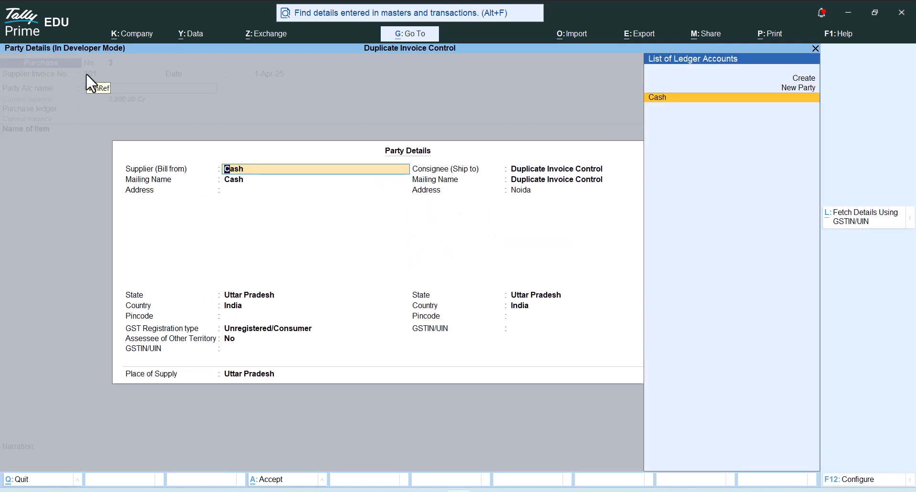
key("Return")
key("Return")
key("ctrl+a")
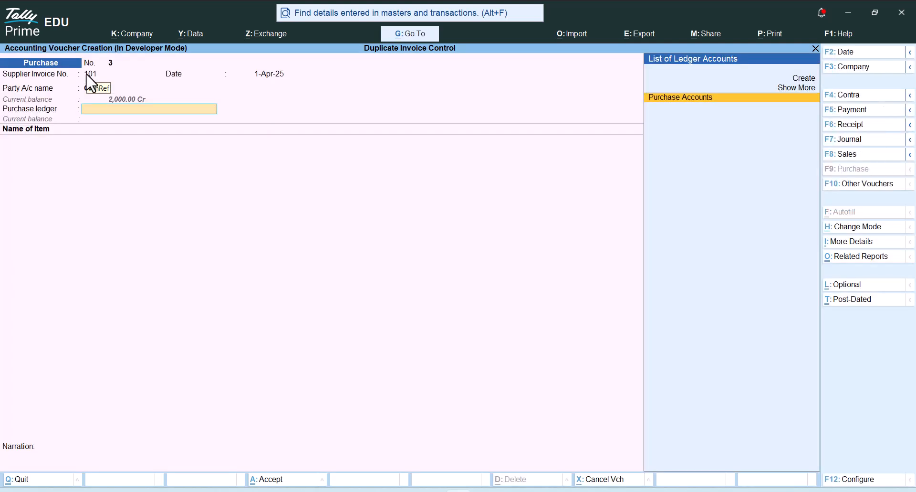
key("Return")
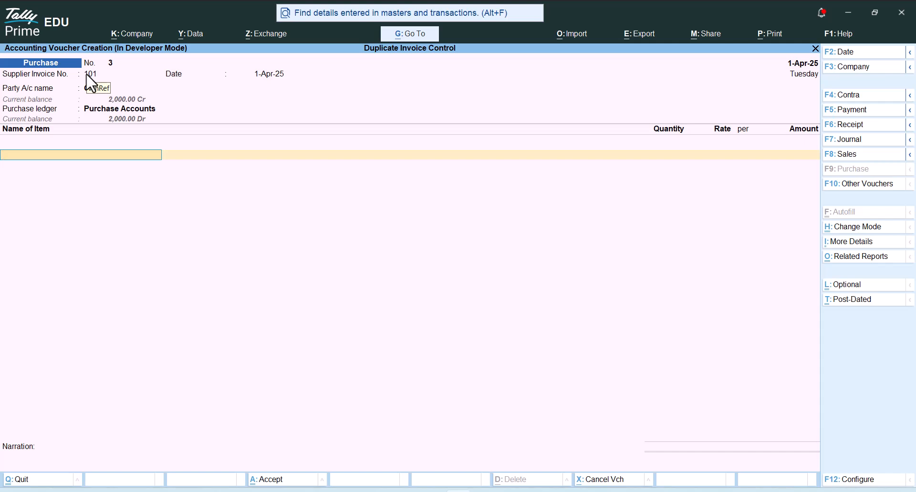
- Add the item Tally Customization with a quantity of 100, keep the default rate, and save the purchase voucher
key("Down")
key("Return")
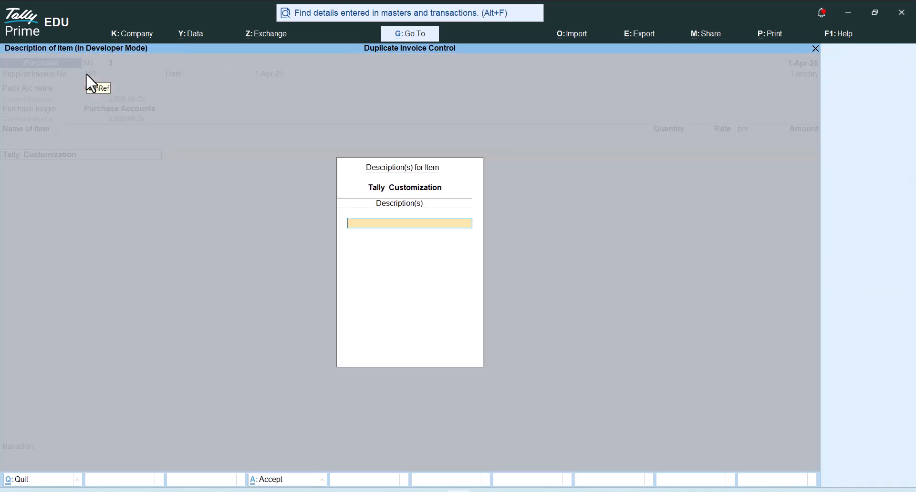
key("Return")
type("100")
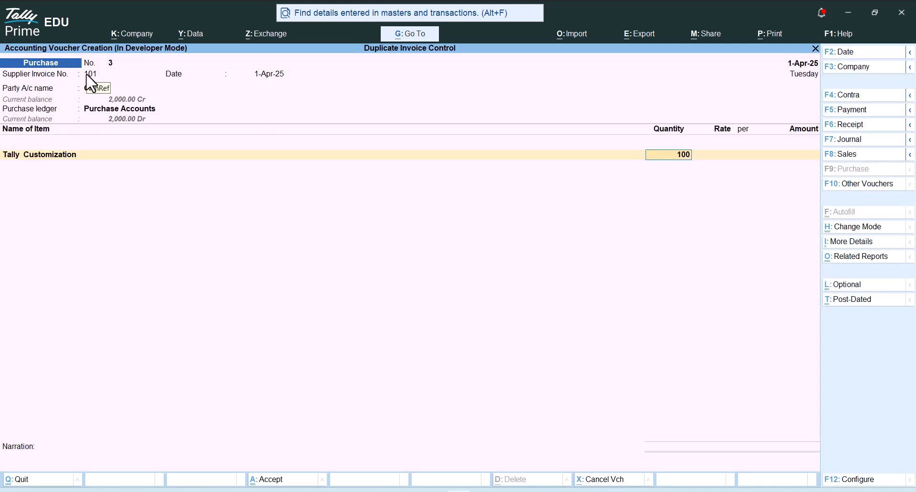
key("Return")
key("Return")
key("Return")
key("ctrl+a")
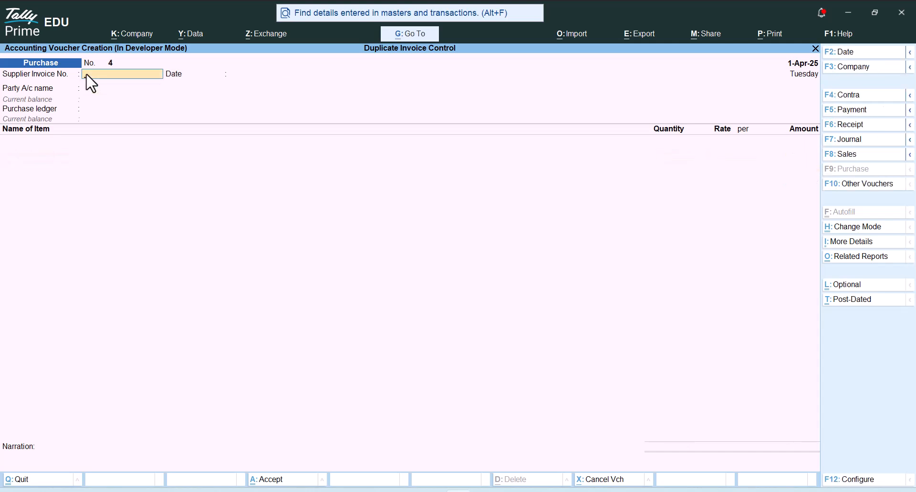
- Try to reuse supplier invoice number 101, dated 1-Apr-25, with Cash as the party in a new purchase voucher
type("101")
key("Return")
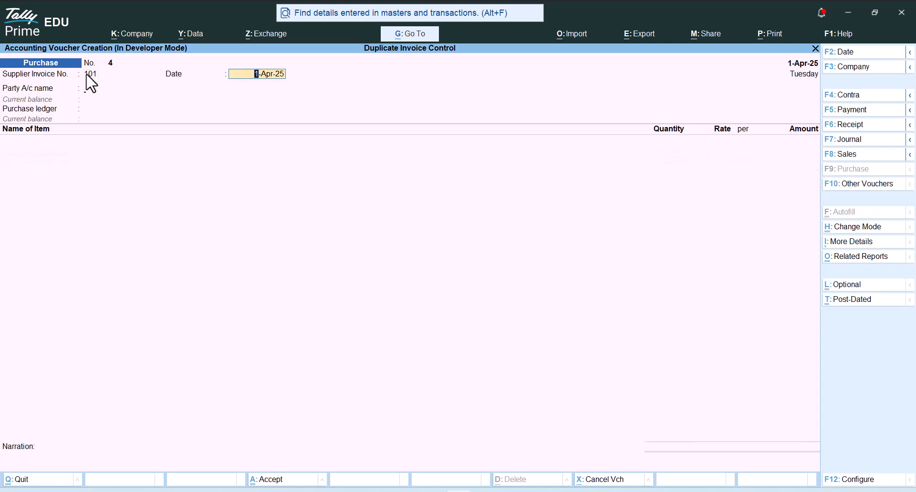
key("Return")
key("Return")
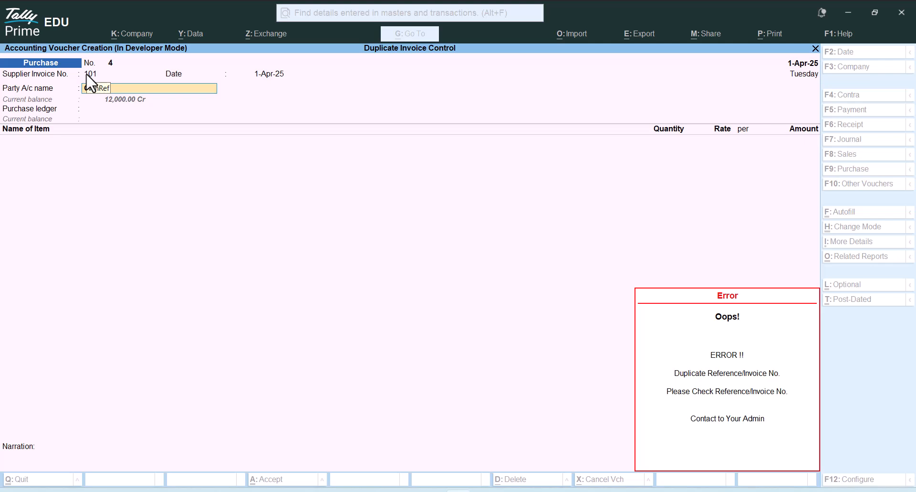